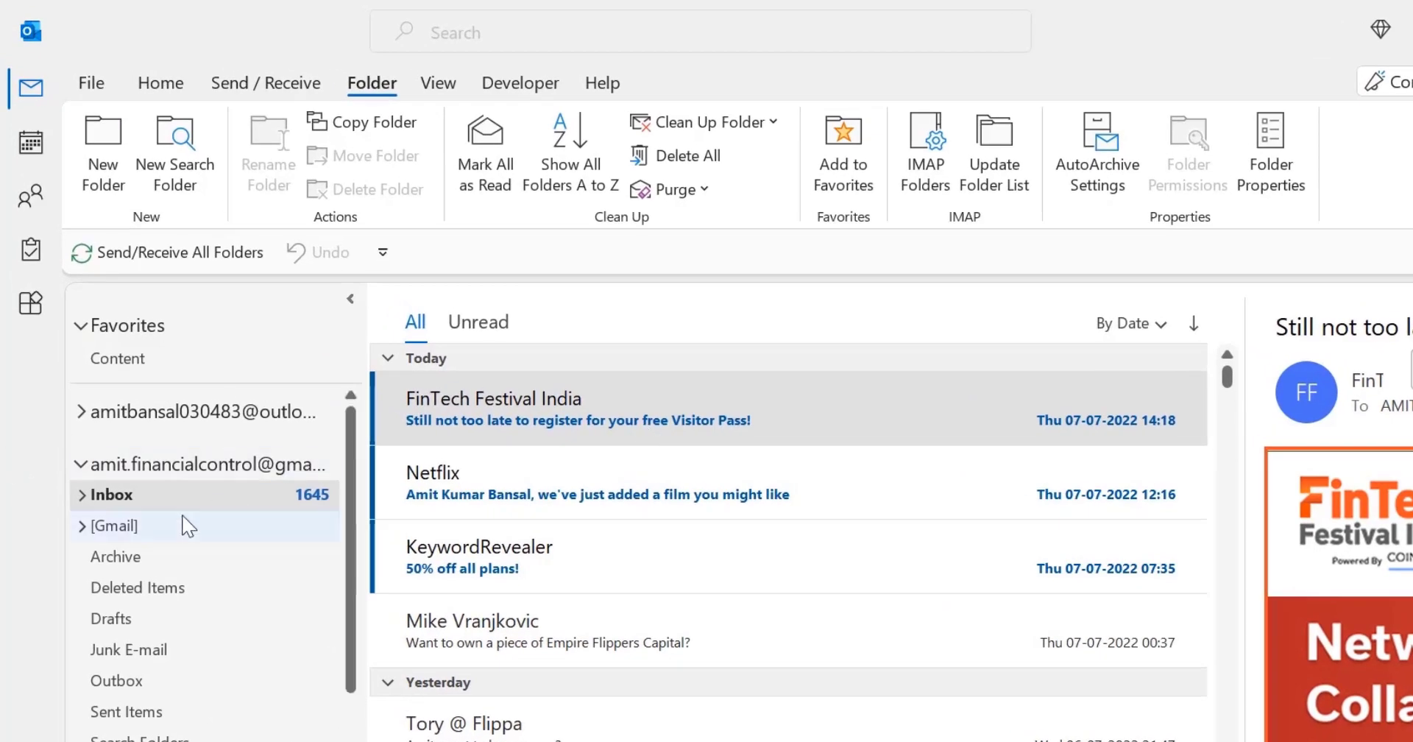
Open the Inbox and mark the FinTech Festival India email as read with Ctrl+Q
left_click(118, 502)
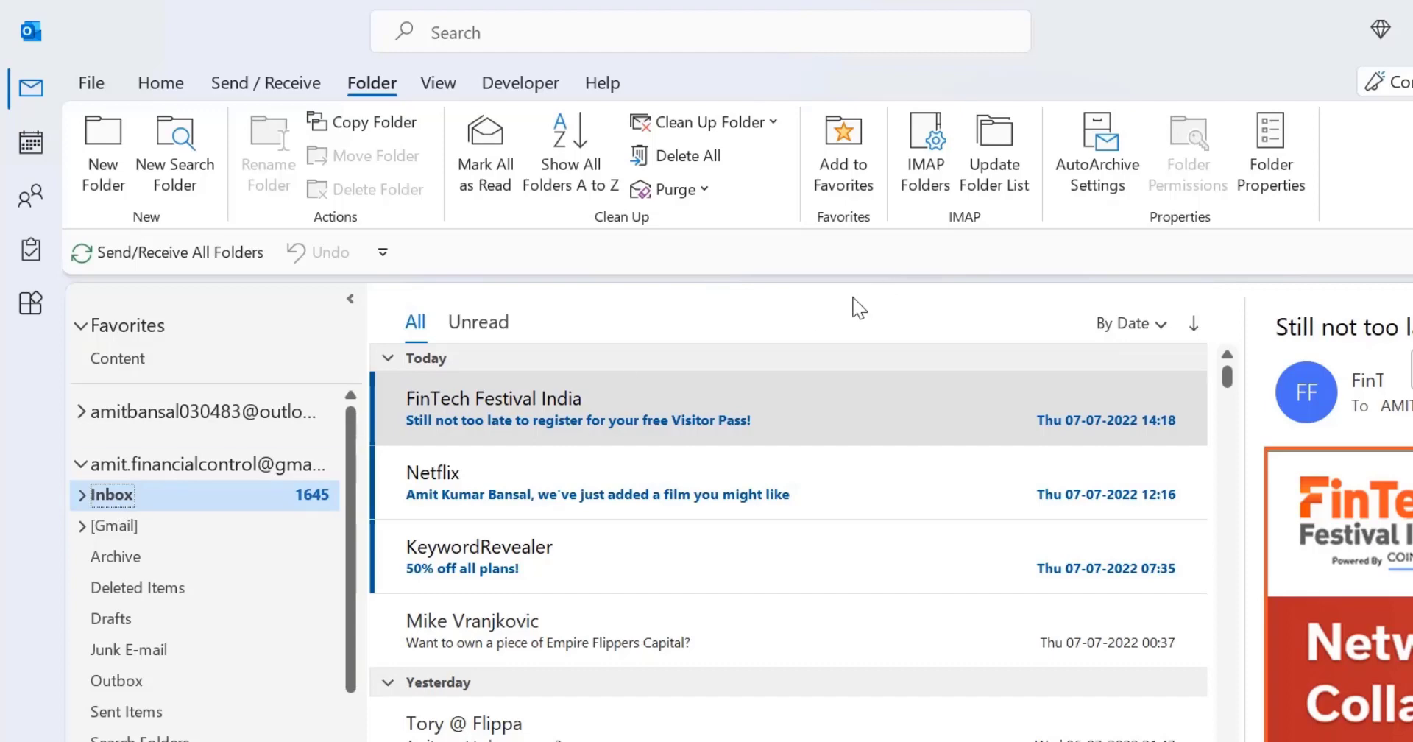
key("ctrl+Down")
key("ctrl+Down")
left_click(601, 412)
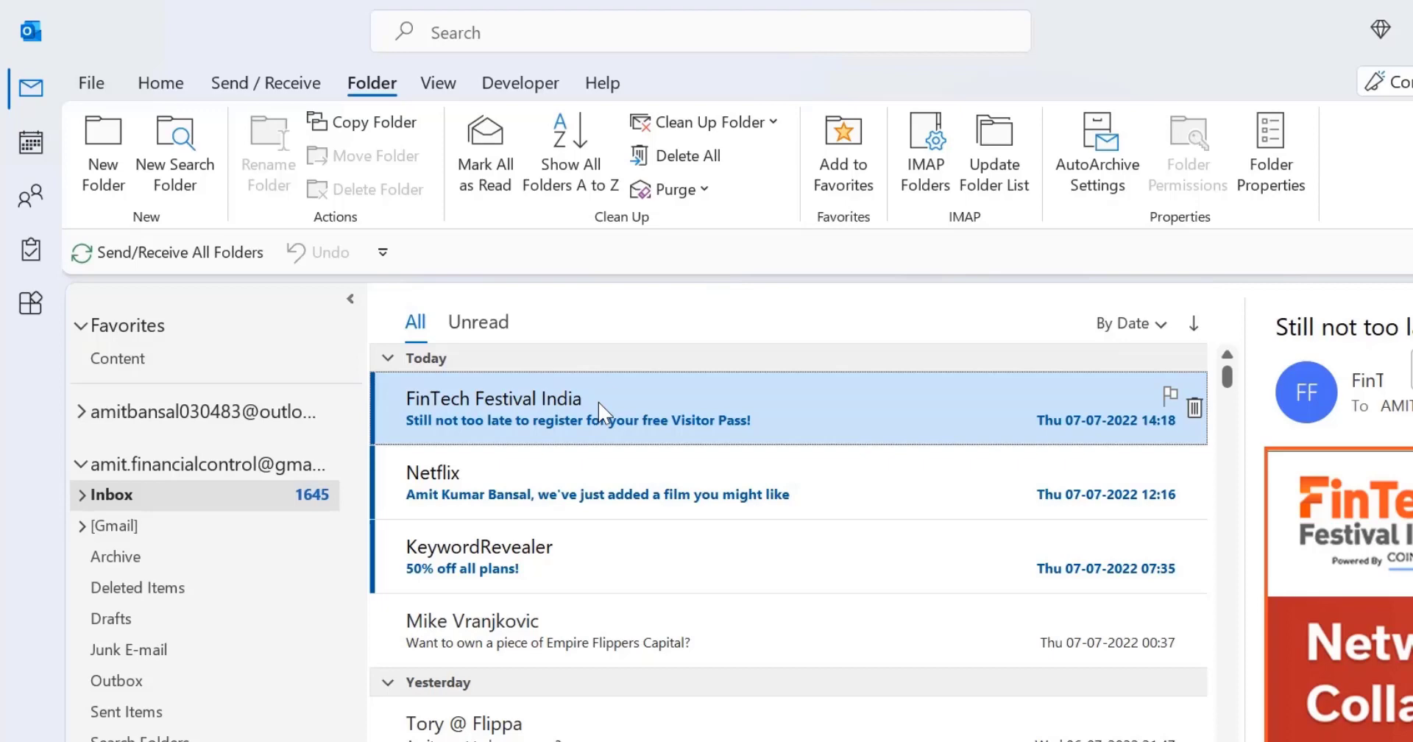
key("ctrl+Return")
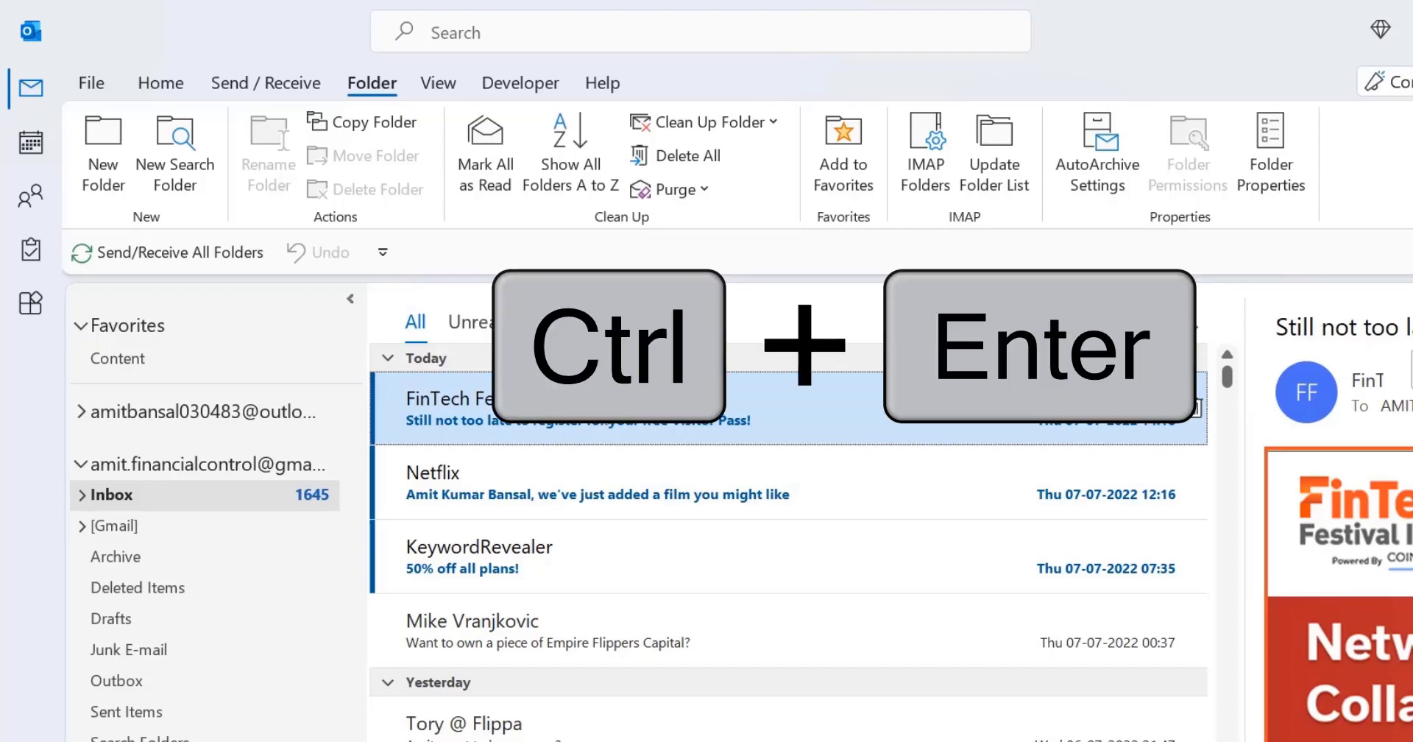
key("ctrl+q")
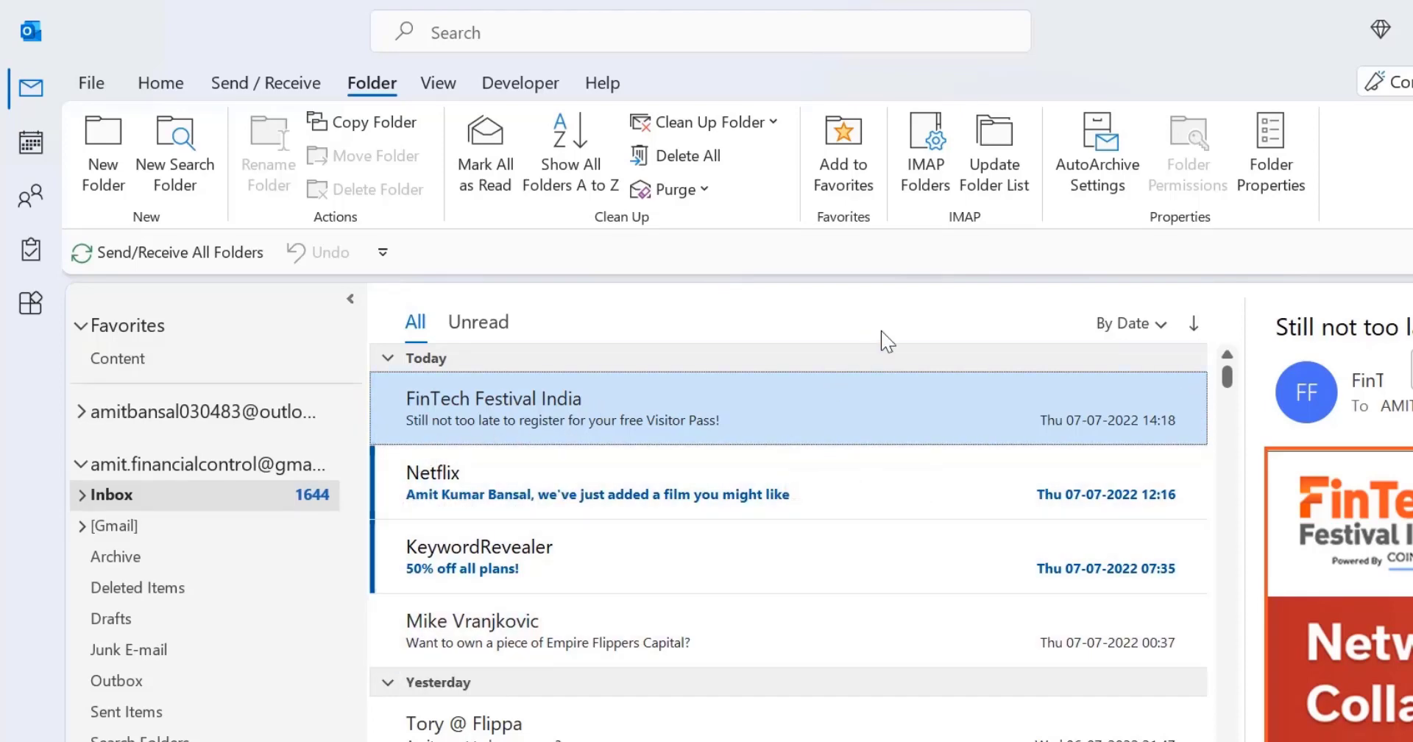
Step from the Netflix email down to KeywordRevealer, leaving Netflix marked read
key("Down")
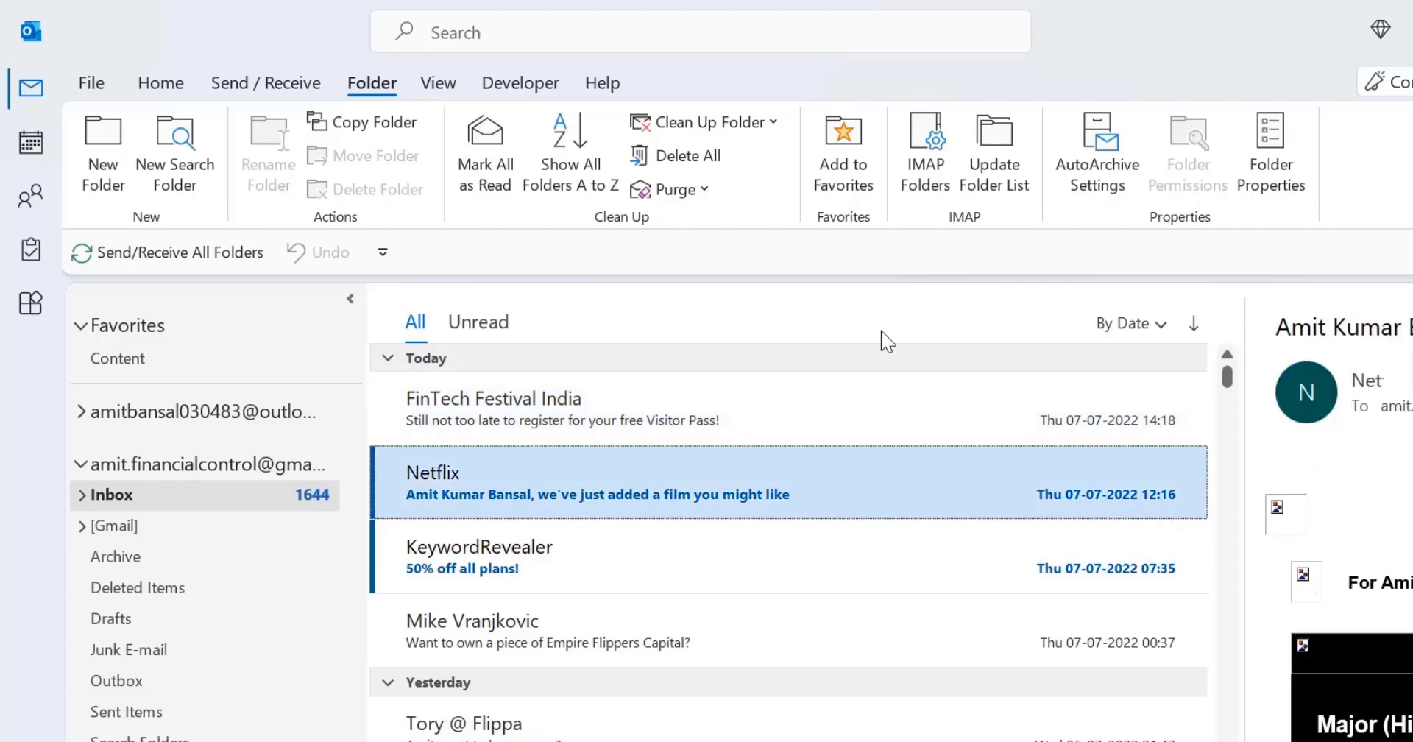
key("Down")
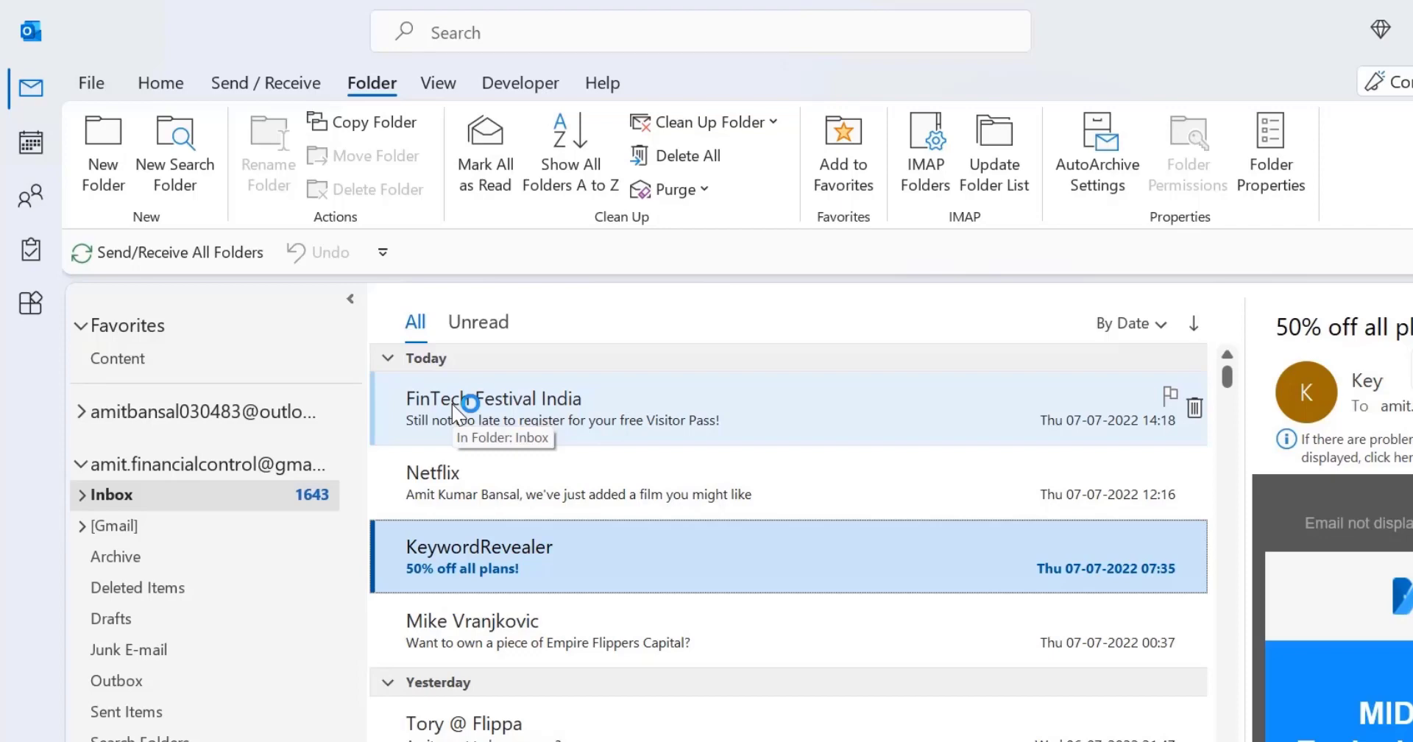
Select all Inbox messages with Ctrl+A and mark the selection read with Ctrl+Q
key("ctrl+a")
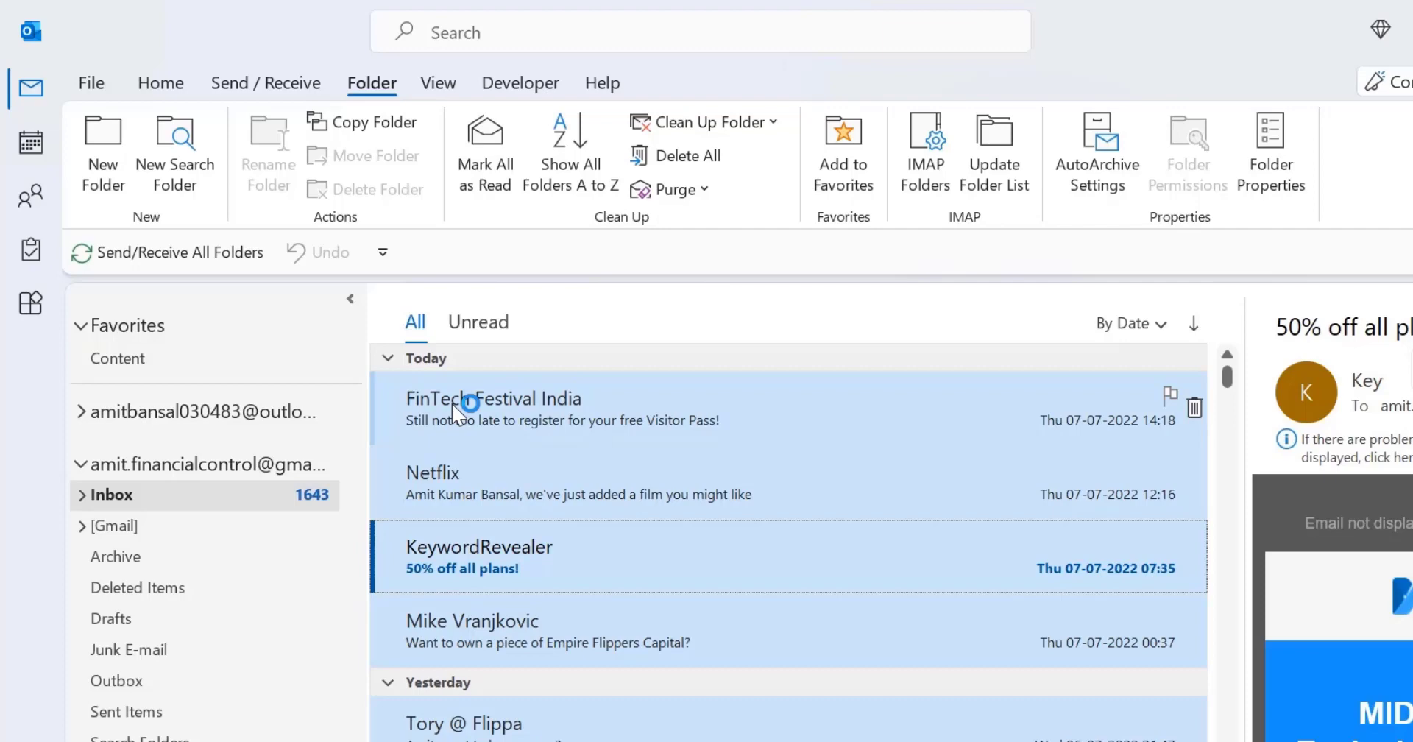
key("ctrl+Return")
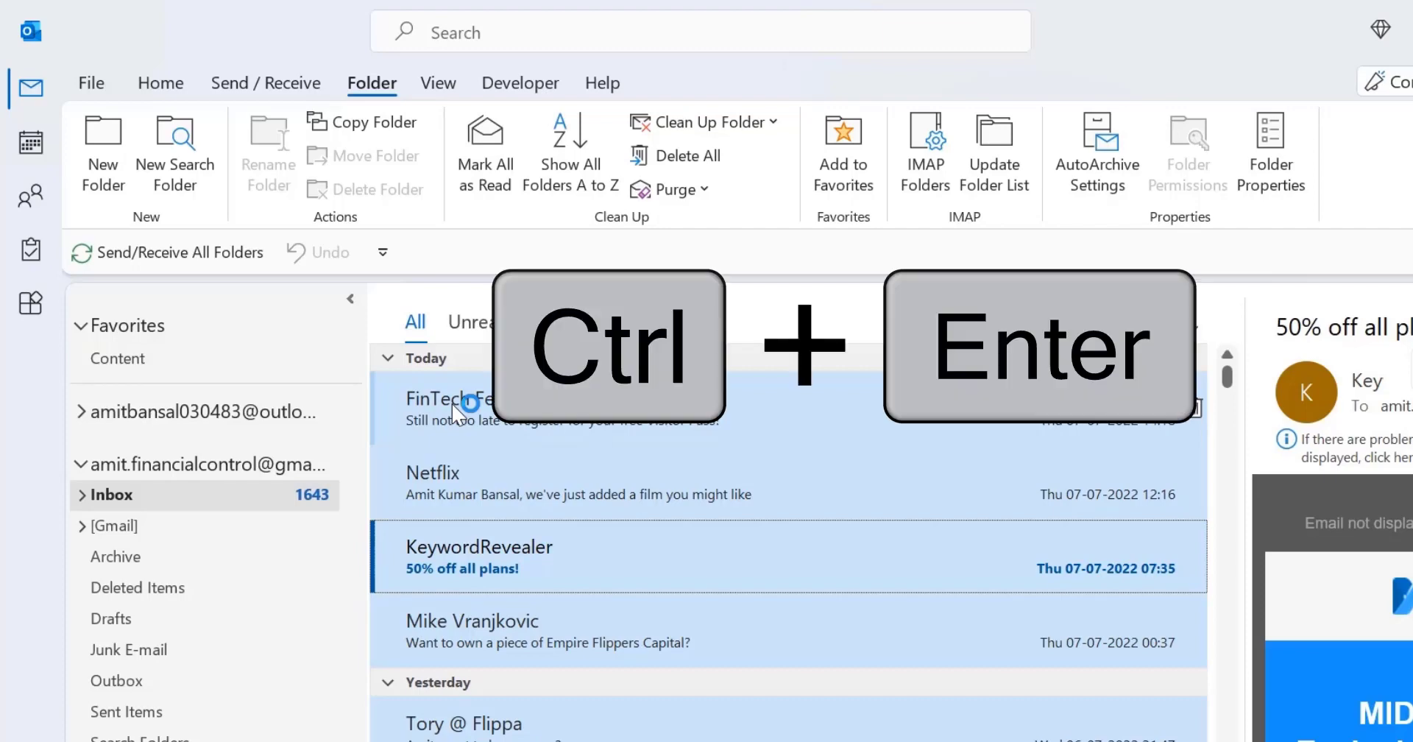
key("ctrl+q")
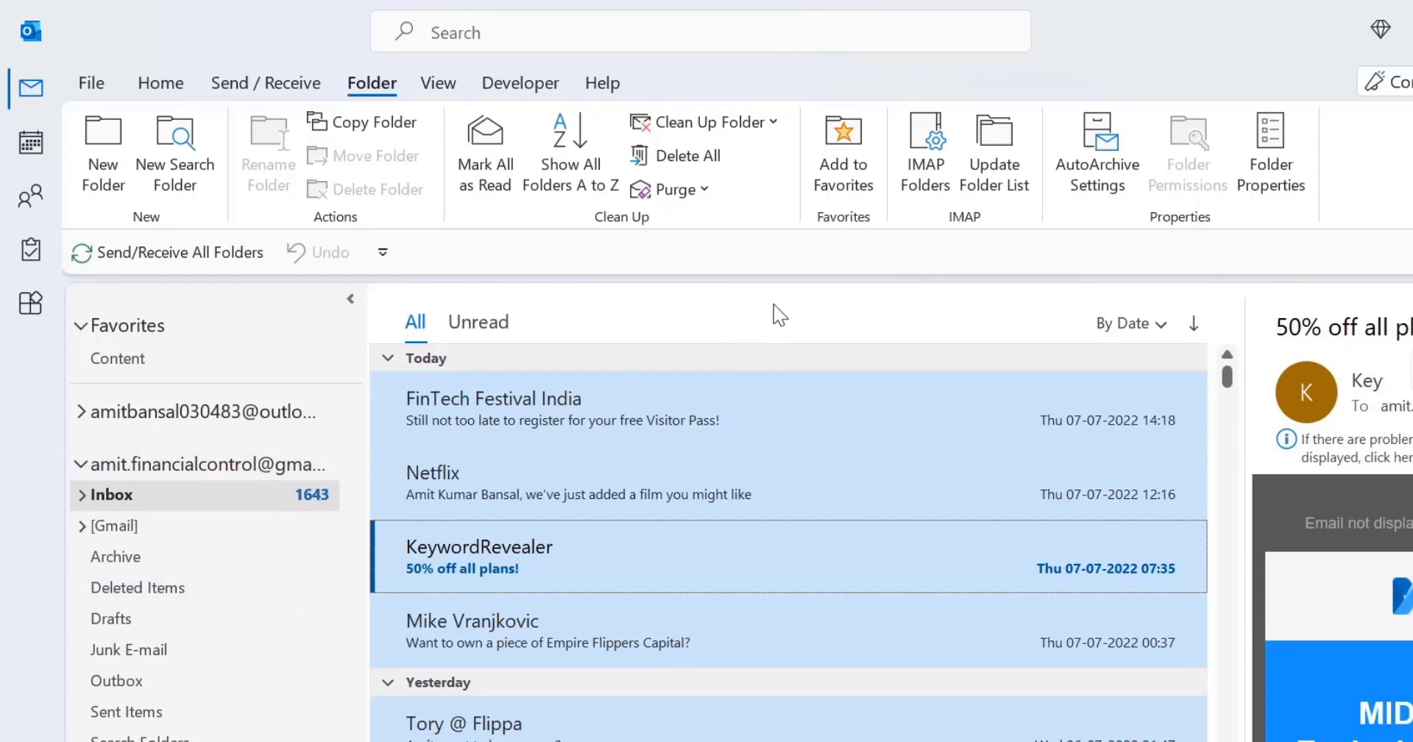
Select only the FinTech Festival India email and scroll down to Tuesday's unread group
left_click(660, 410)
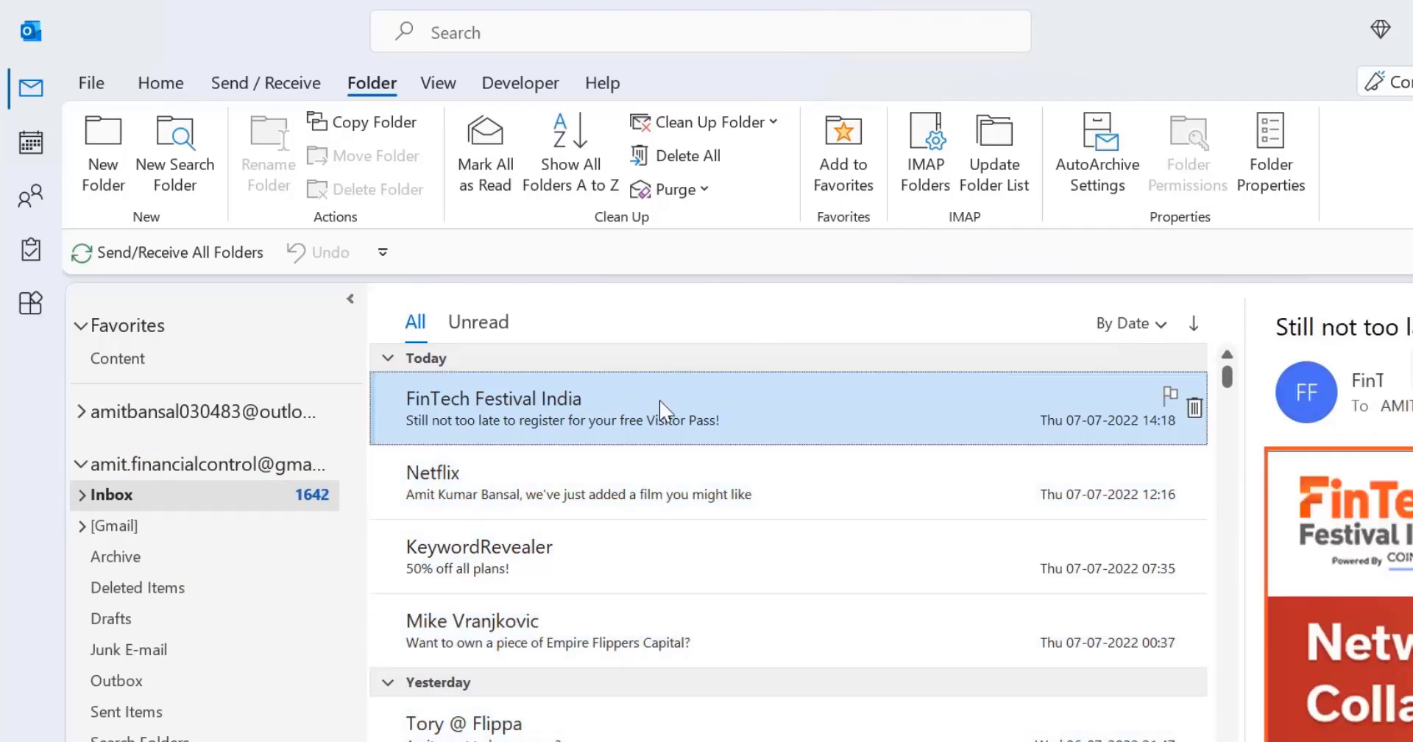
scroll(765, 541, "down", 2)
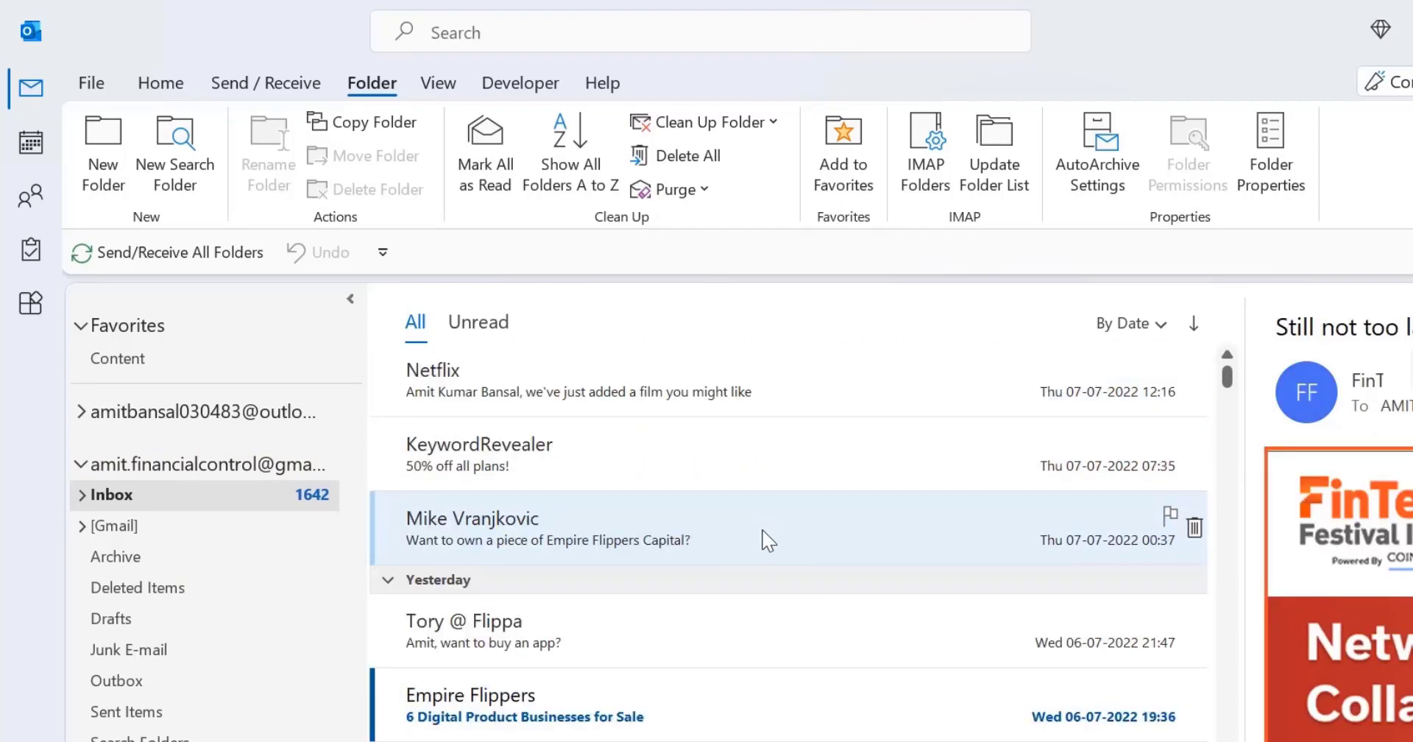
scroll(765, 540, "down", 10)
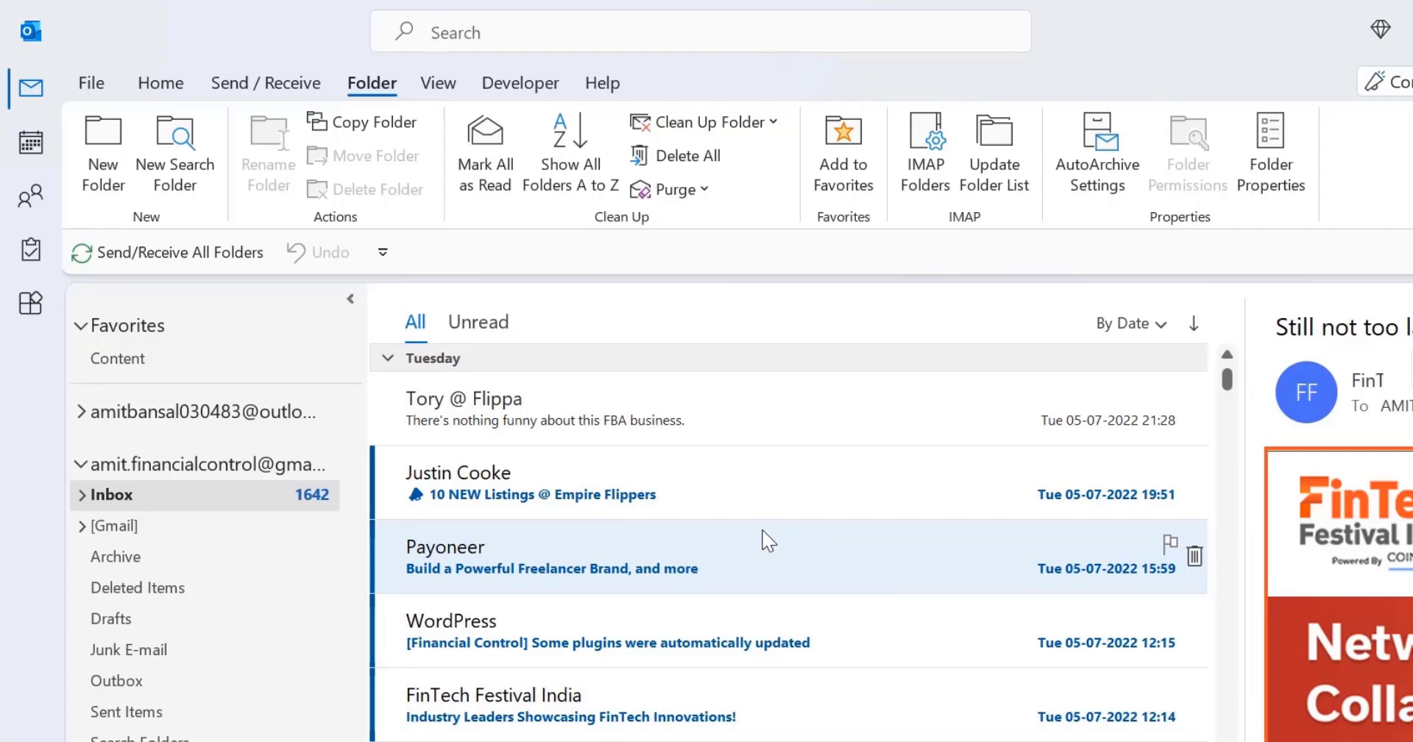
Select the '10 NEW Listings' and Payoneer emails together using Shift+Down
key("shift")
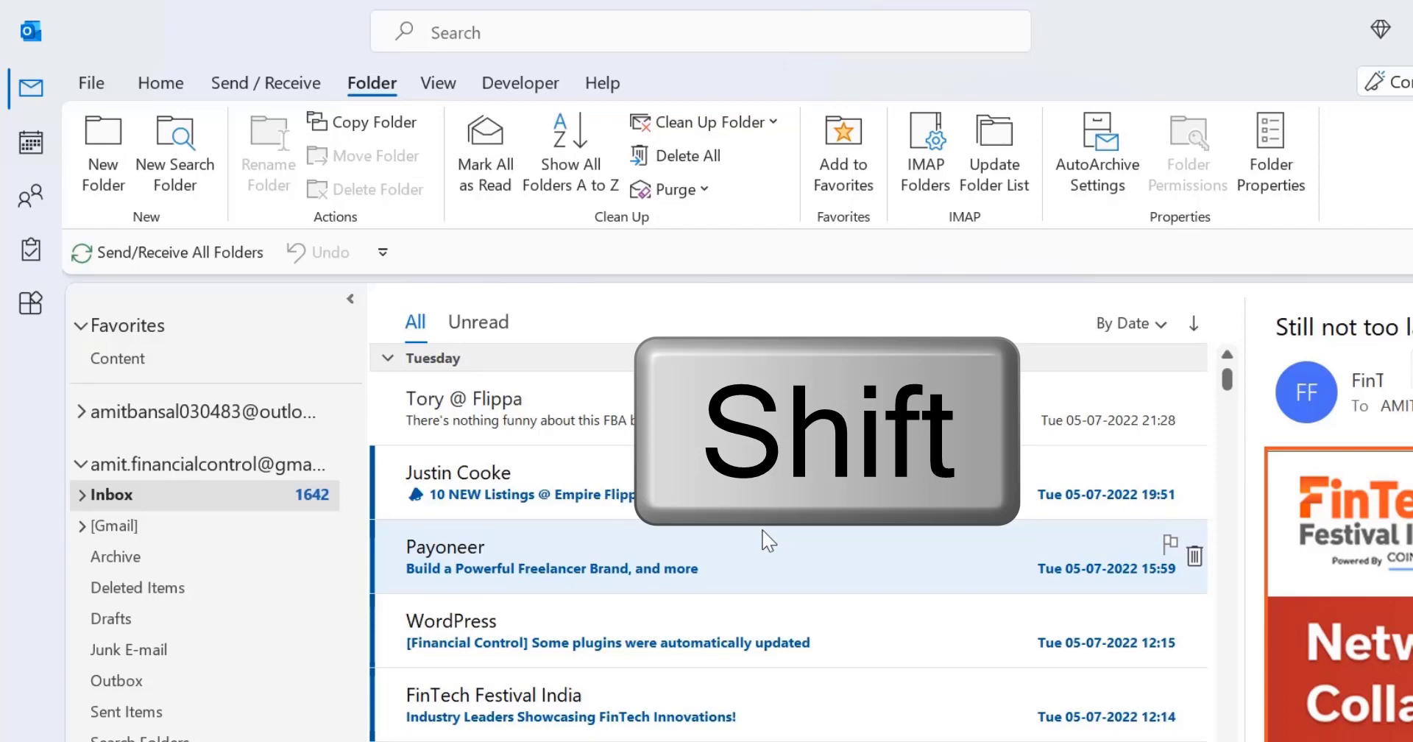
key("Up")
key("Down")
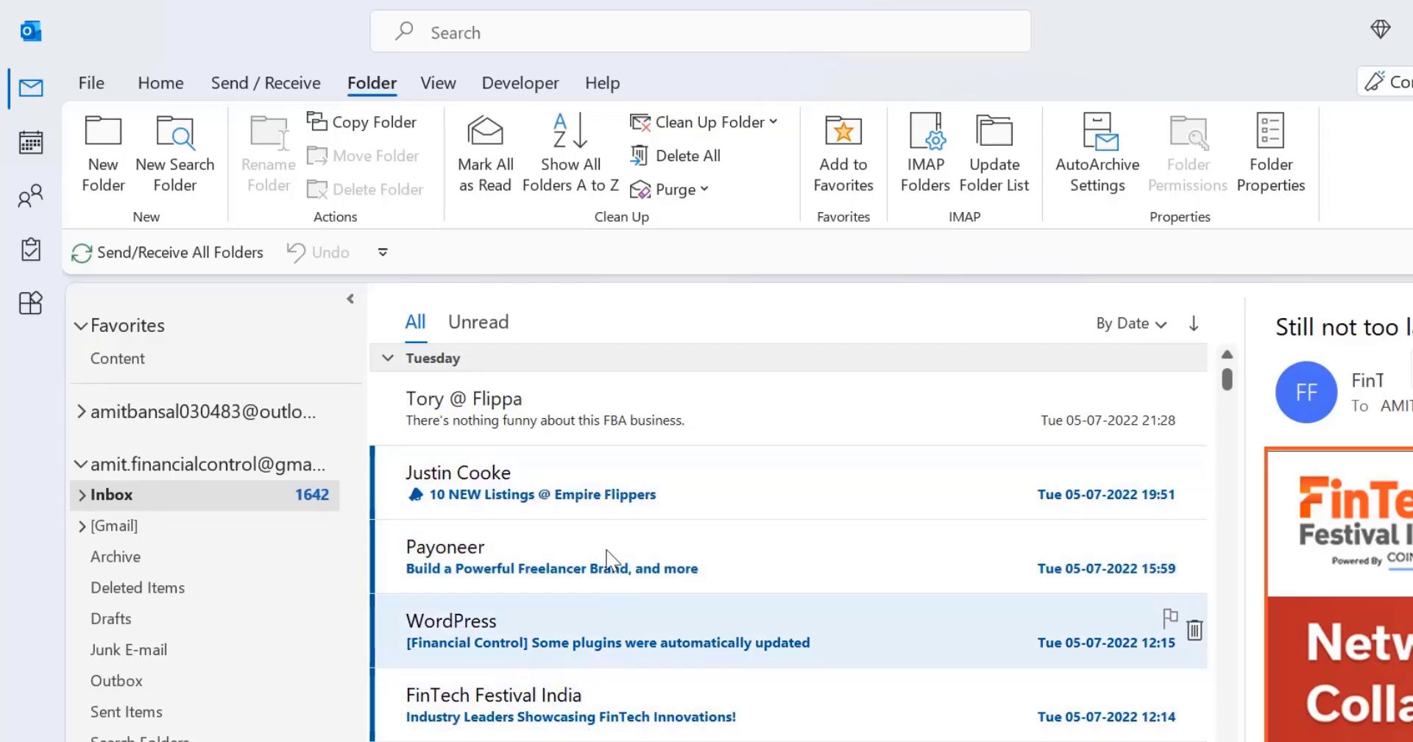
left_click(581, 489)
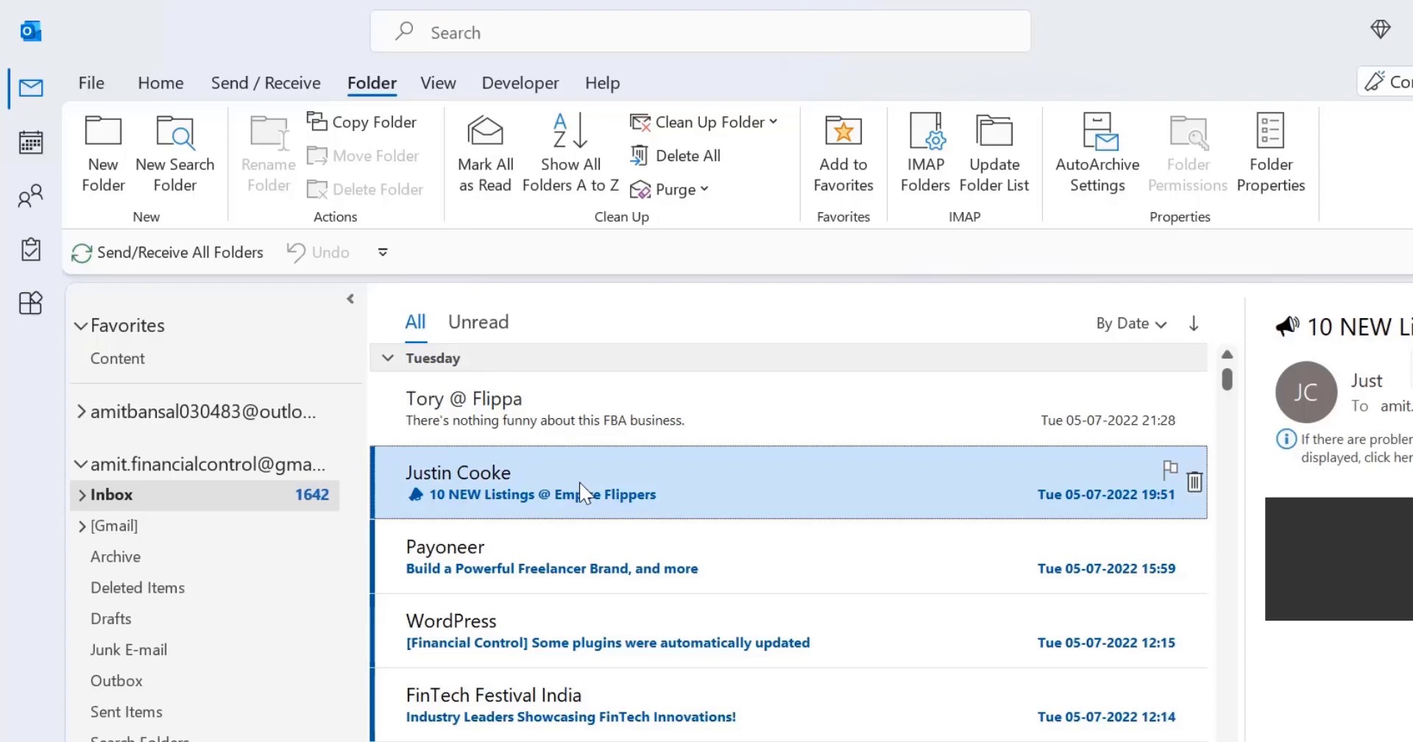
key("shift+Down")
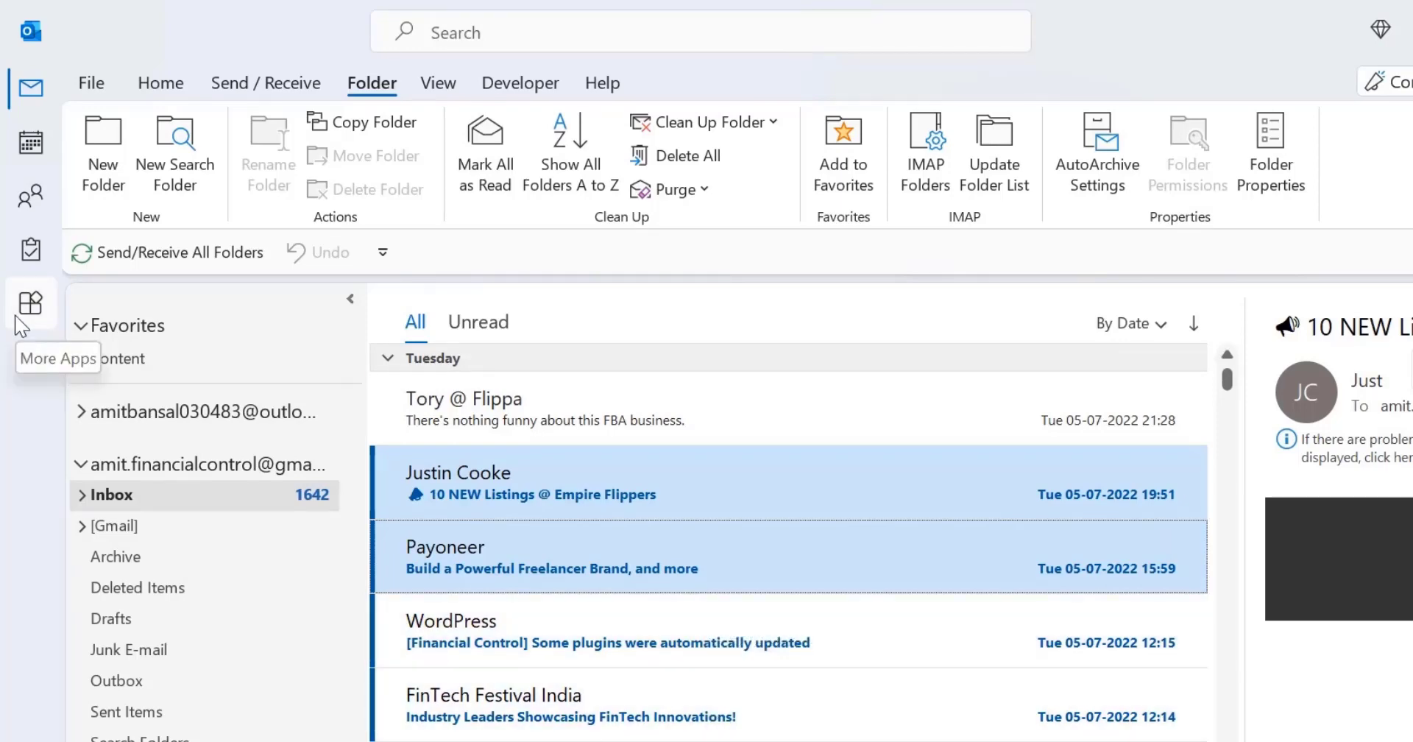
key("ctrl")
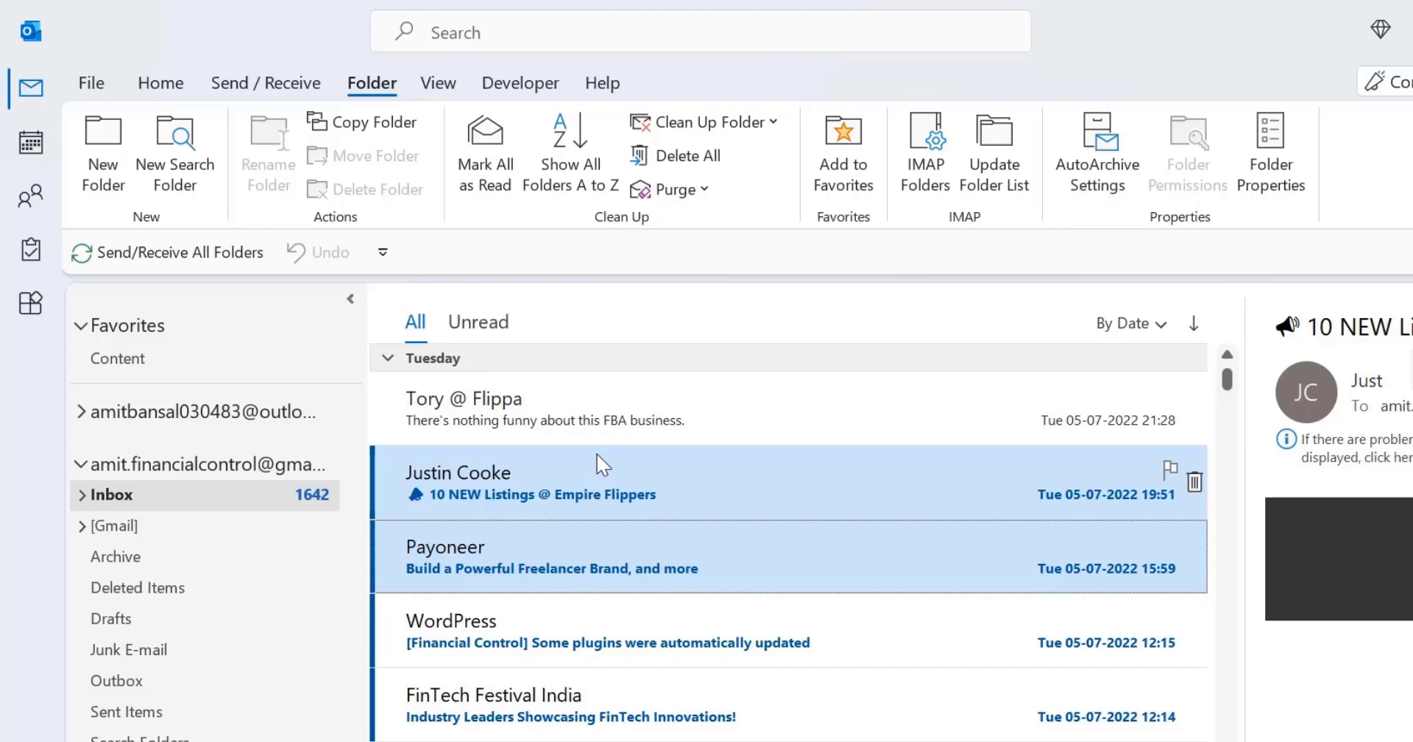
Move focus among the WordPress, FinTech and Payoneer emails with Ctrl+arrows, then mark the selection read
key("ctrl+Down")
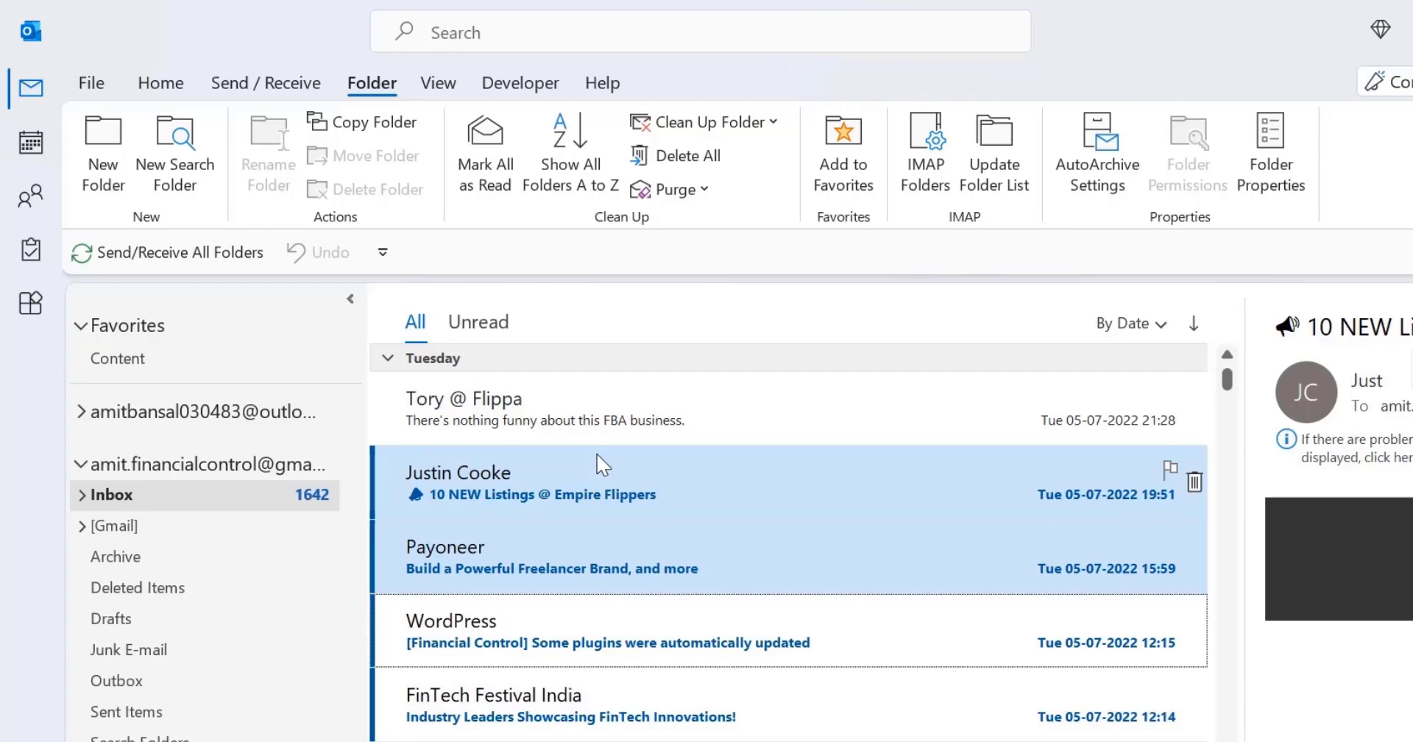
key("ctrl+Down")
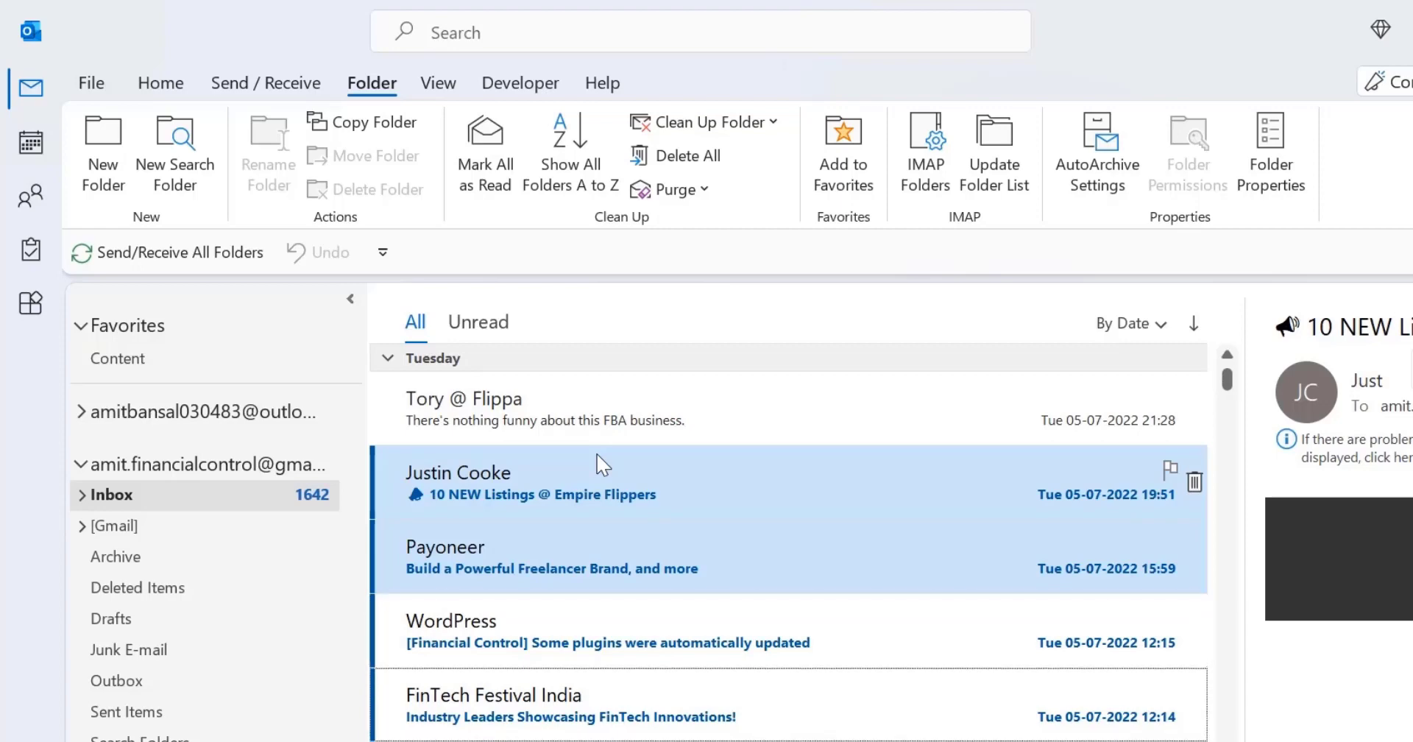
key("ctrl+Up")
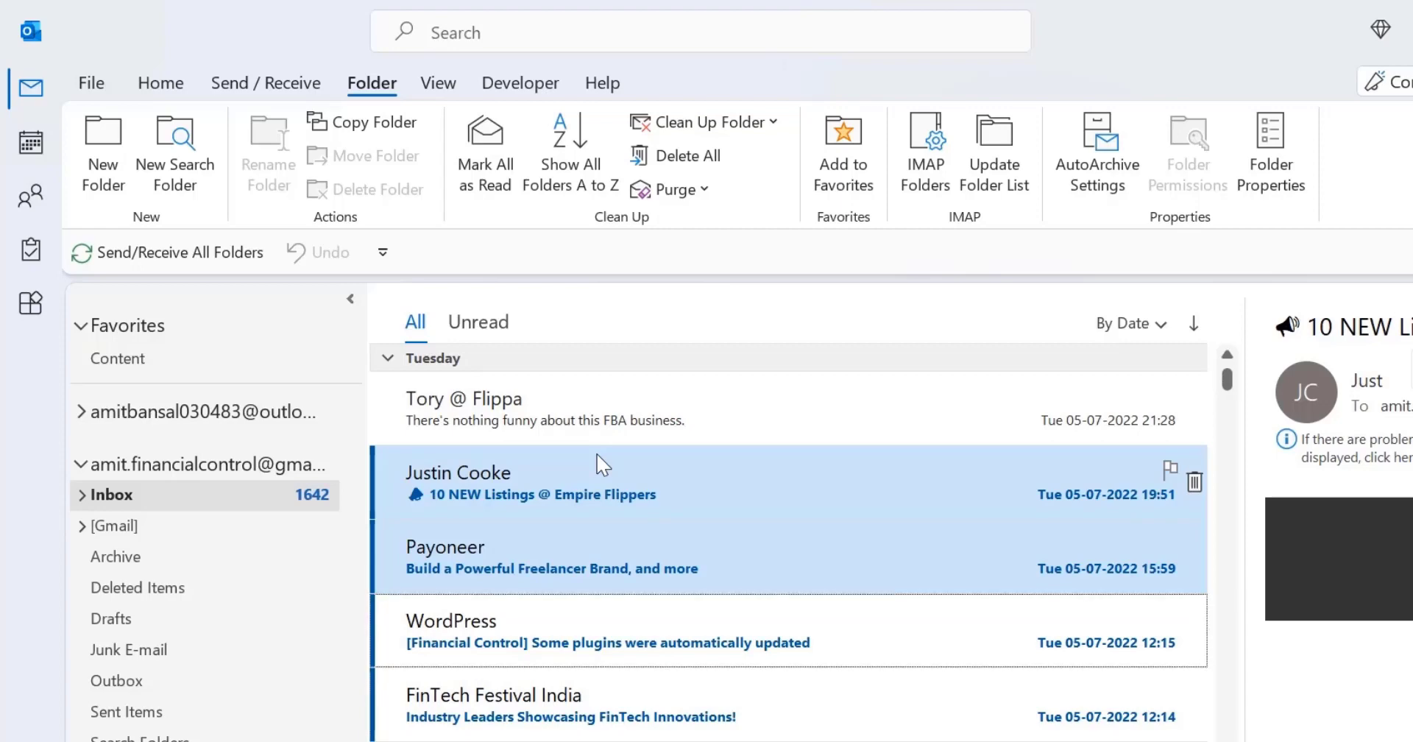
key("ctrl+Down")
key("ctrl+Up")
key("ctrl+Down")
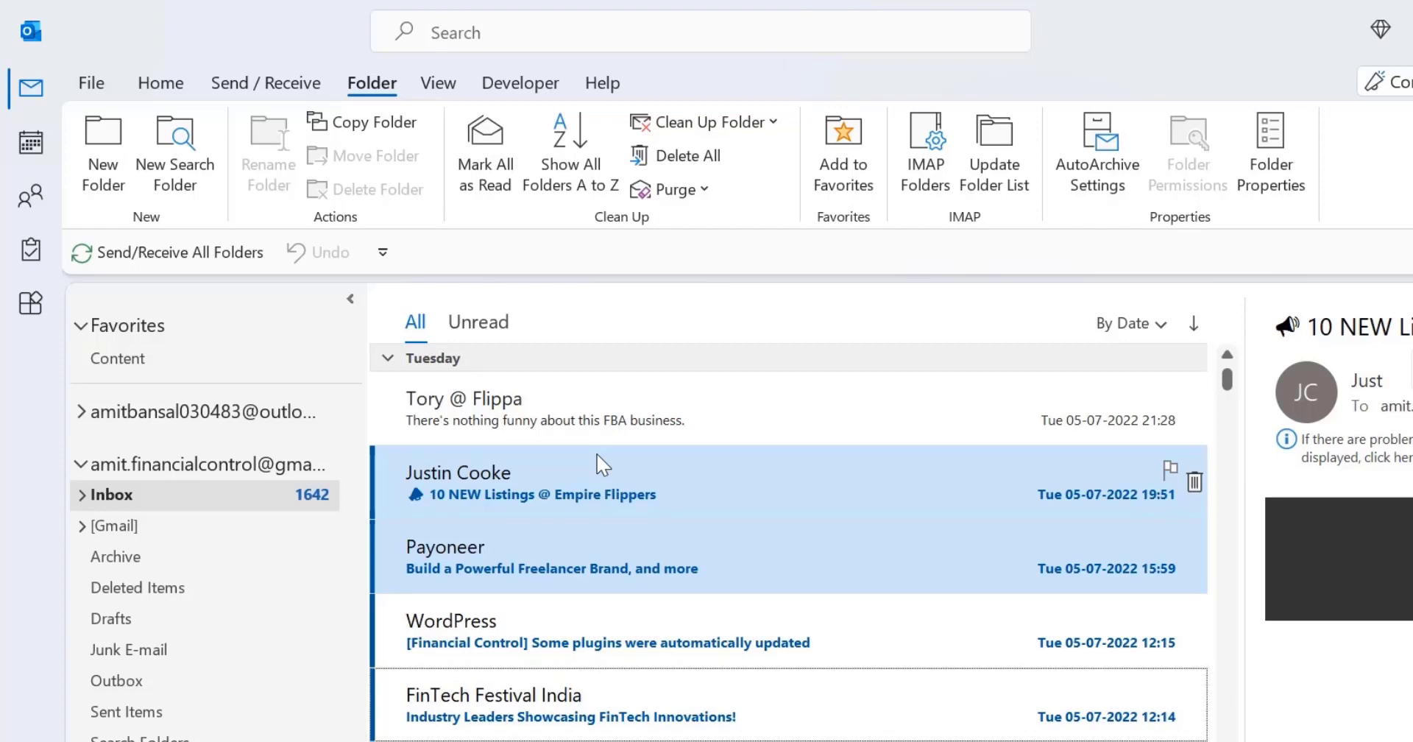
key("ctrl+Up")
key("ctrl+Up")
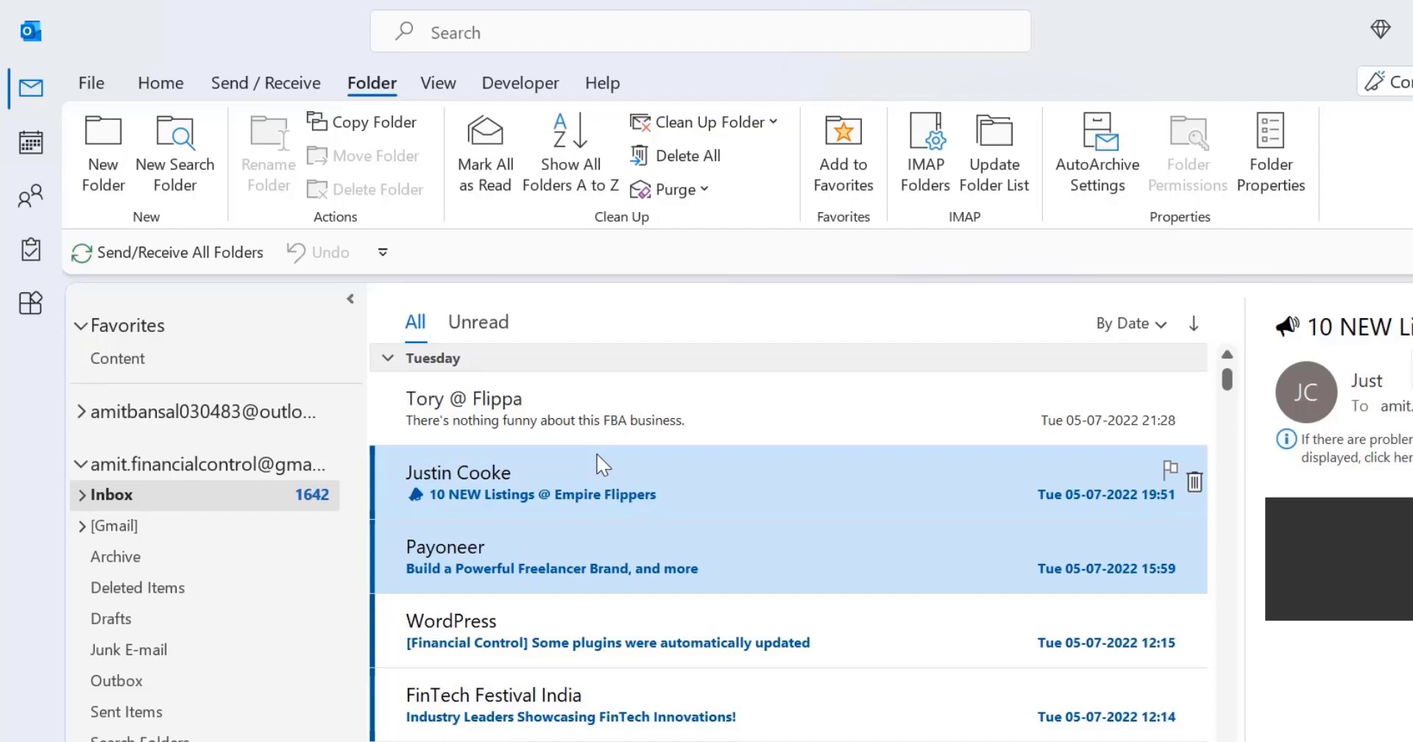
key("ctrl+Return")
key("ctrl+q")
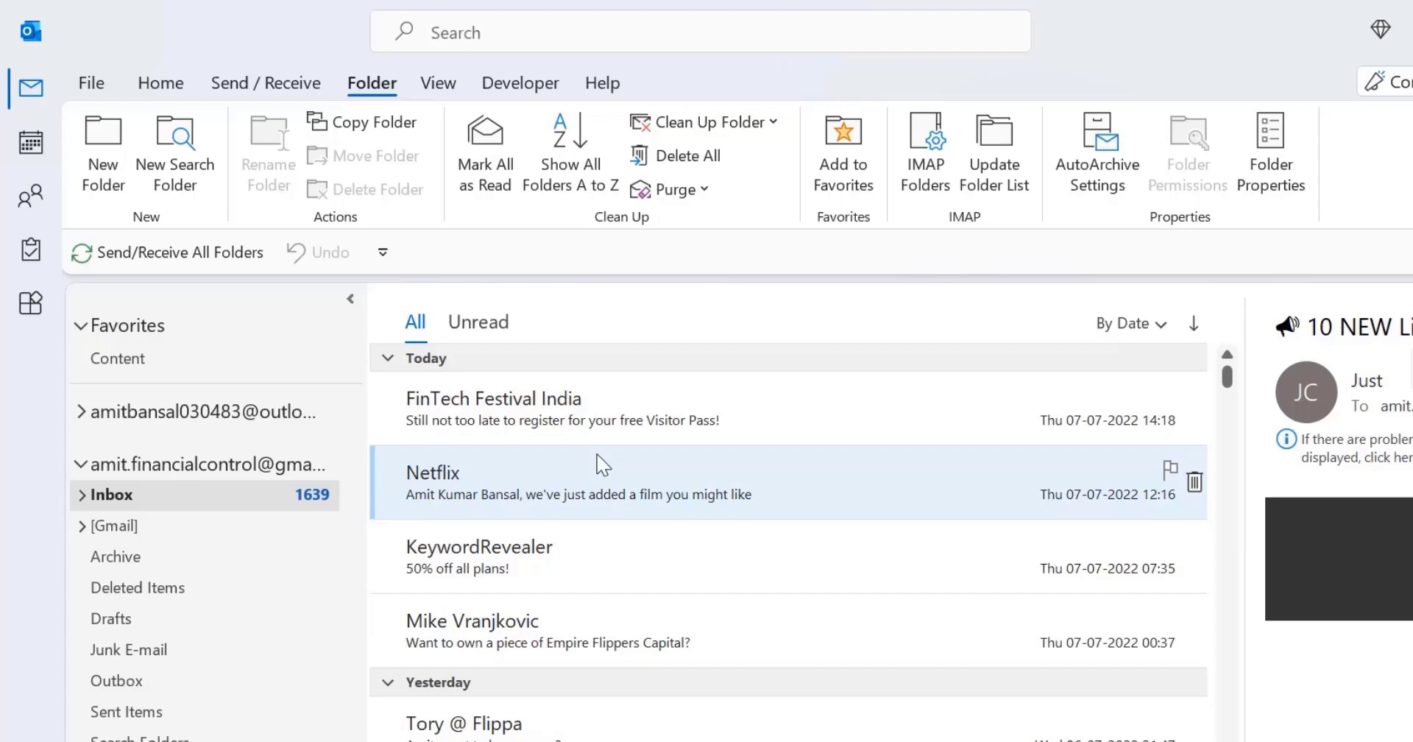
Run Folder > Mark All as Read on the Inbox via the Alt, O, M, A shortcut
key("alt")
key("o")
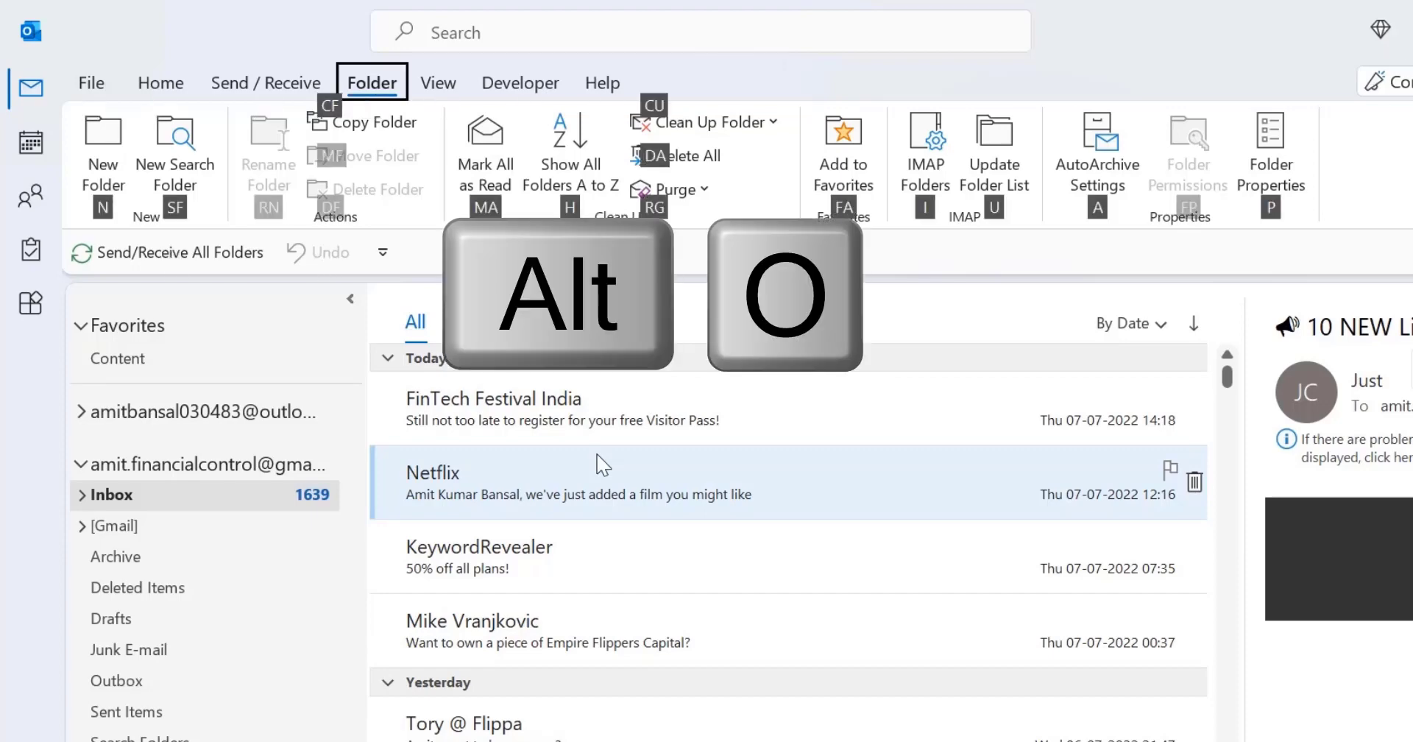
key("m")
key("a")
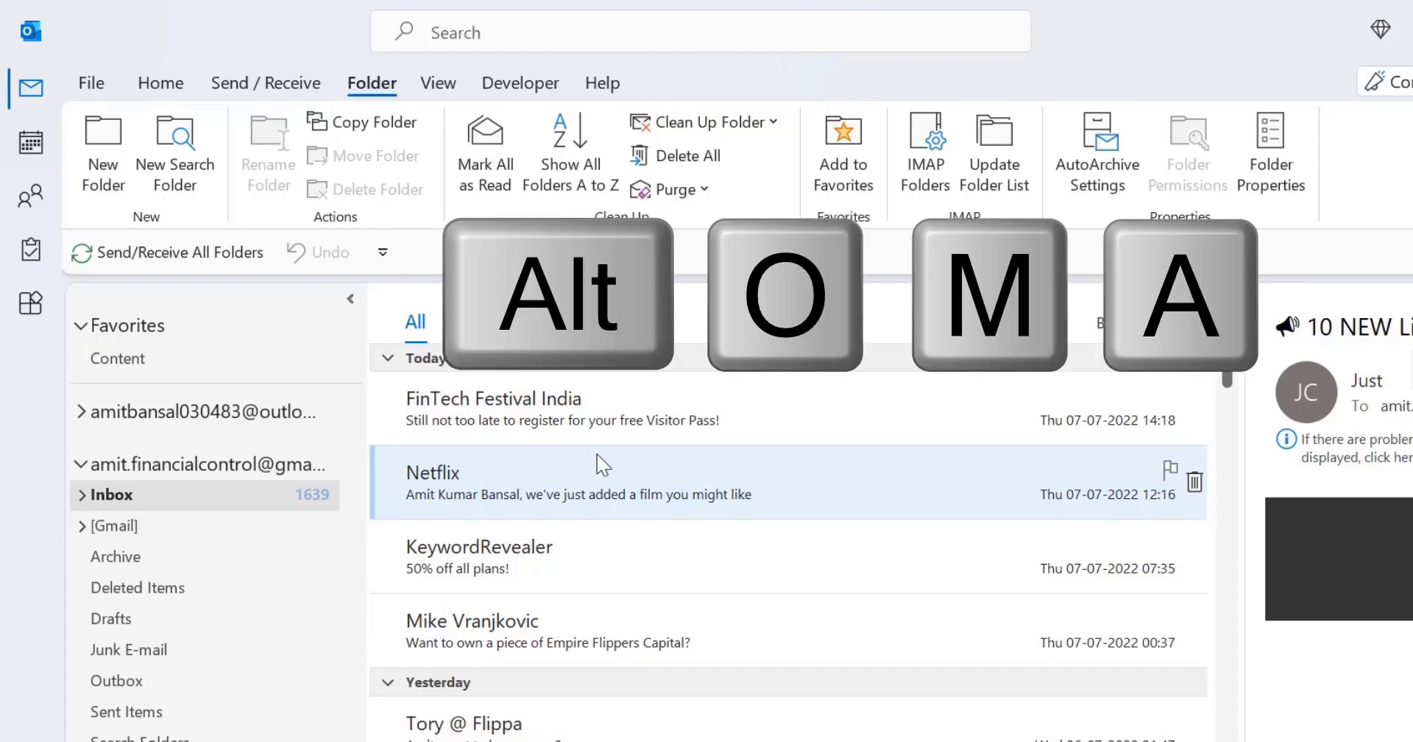